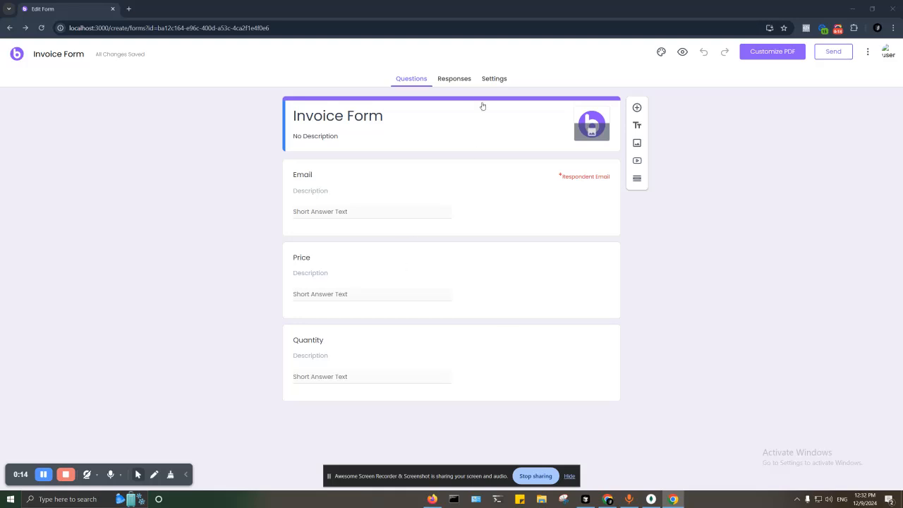
Open the Stripe entry under the Invoice Form's Responses Integrations list
click(454, 79)
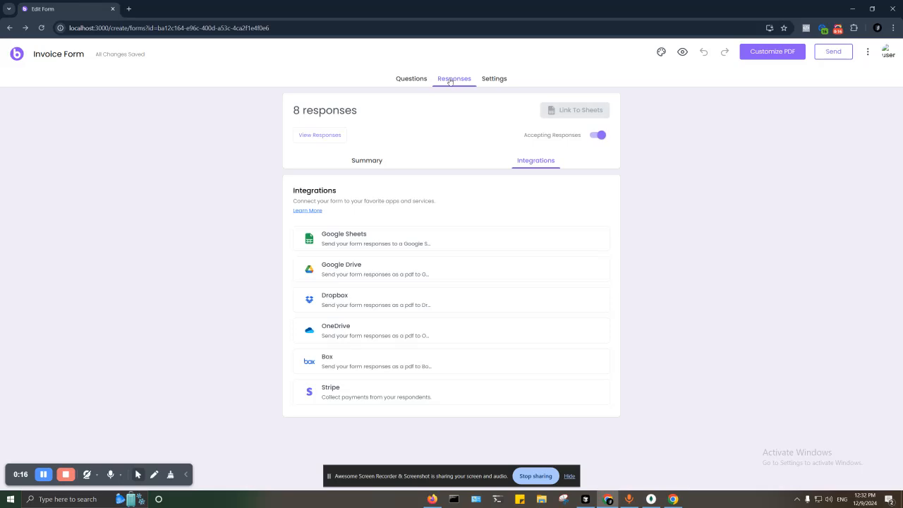
click(439, 393)
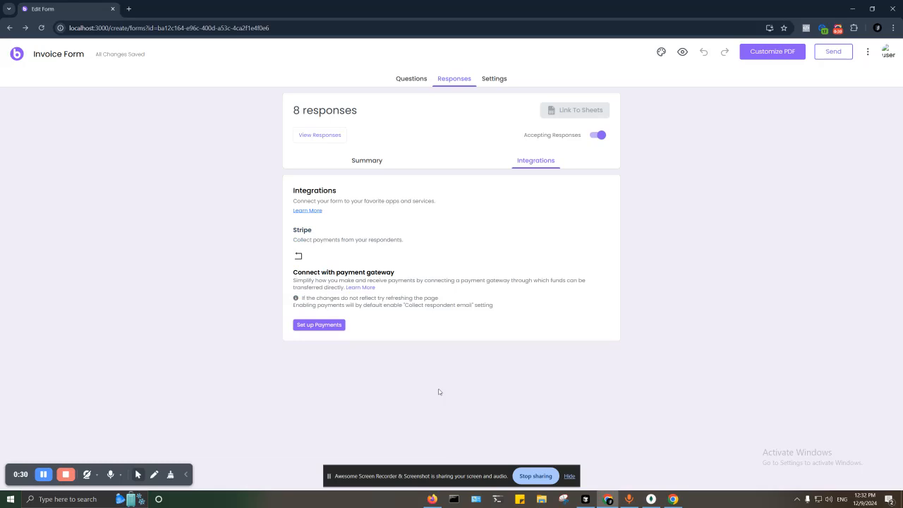
Connect a Stripe account via Set up Payments, then come back to the Invoice Form editor
click(331, 329)
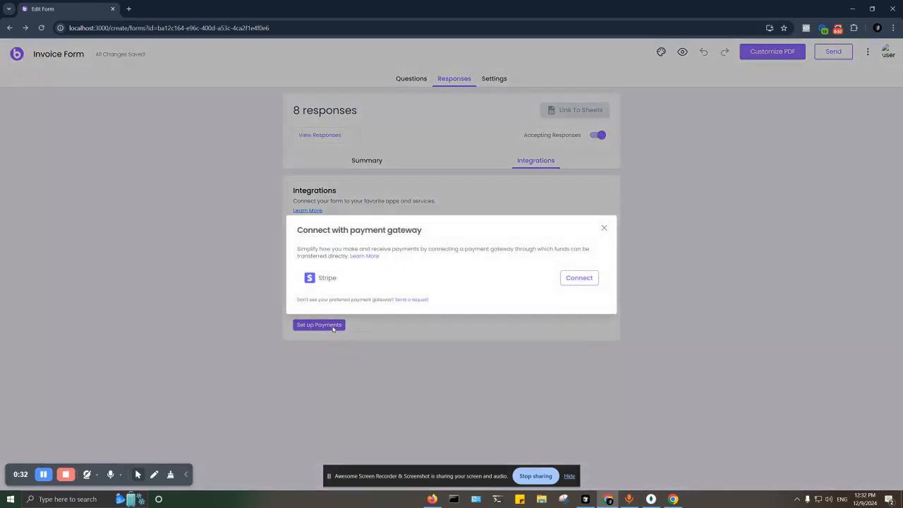
click(591, 281)
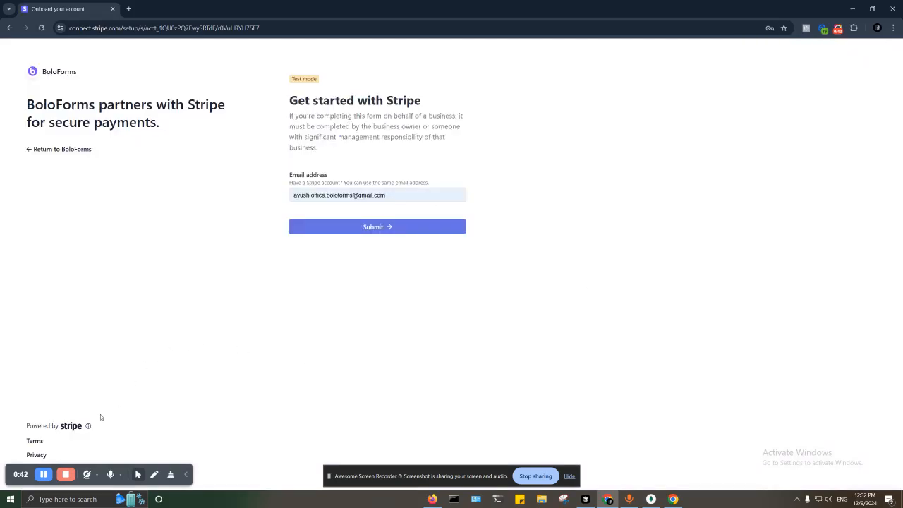
click(47, 475)
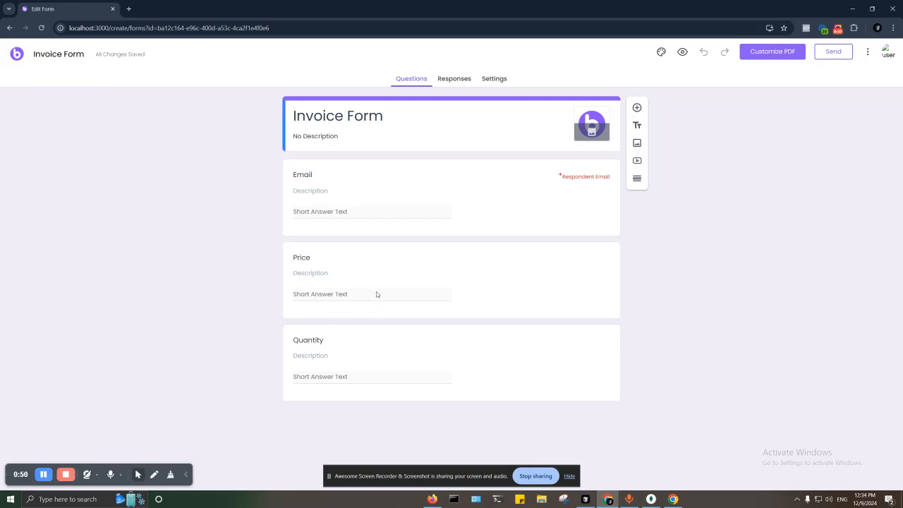
Enable Stripe payments for the Invoice Form, defaulting to USD with a Fixed Amount of 0
click(452, 80)
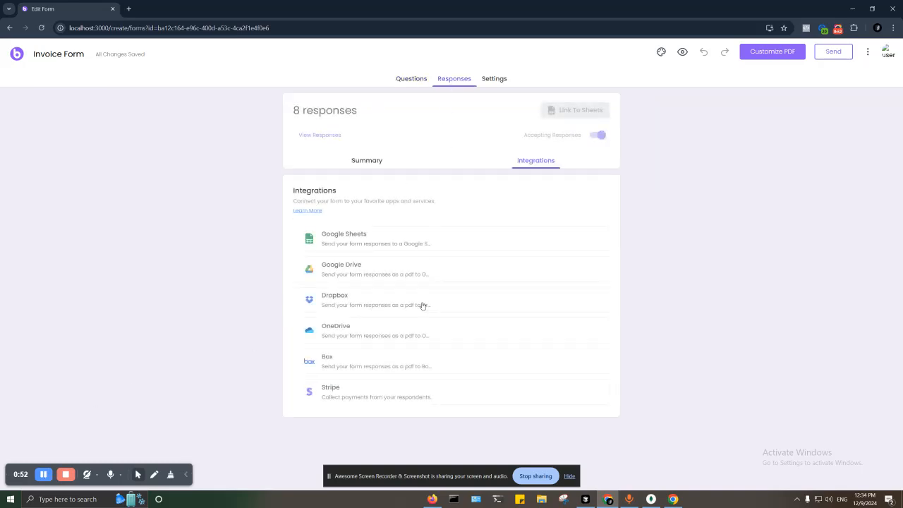
click(397, 400)
scroll(398, 400, down, 2)
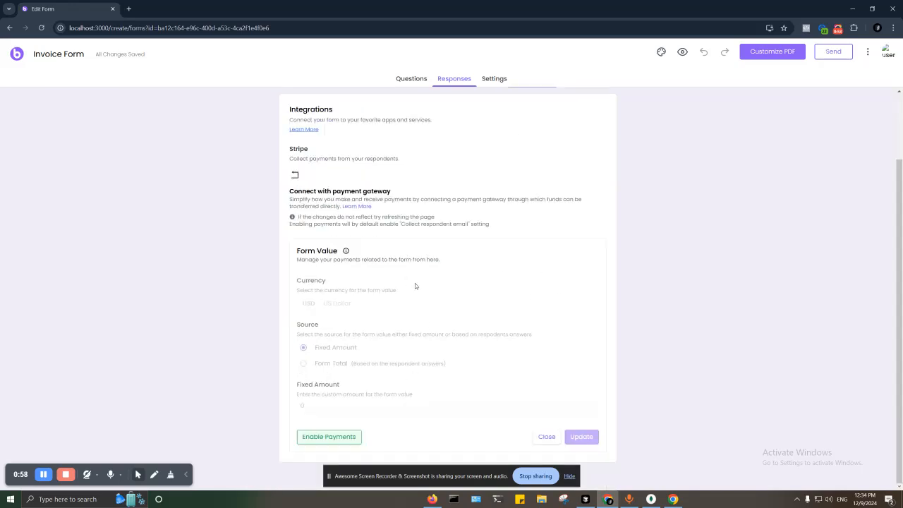
click(344, 435)
scroll(391, 397, down, 1)
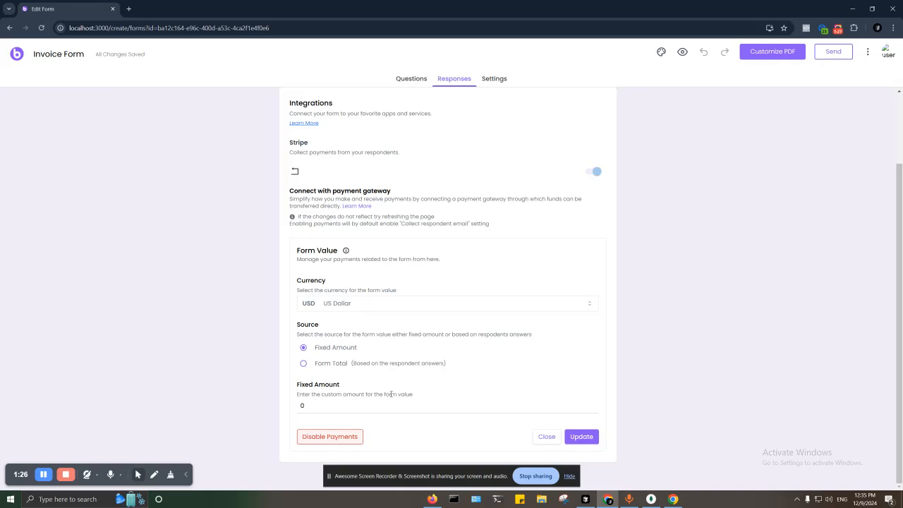
Switch the payment source to Form Total and clear the existing formula
click(303, 364)
scroll(383, 397, down, 1)
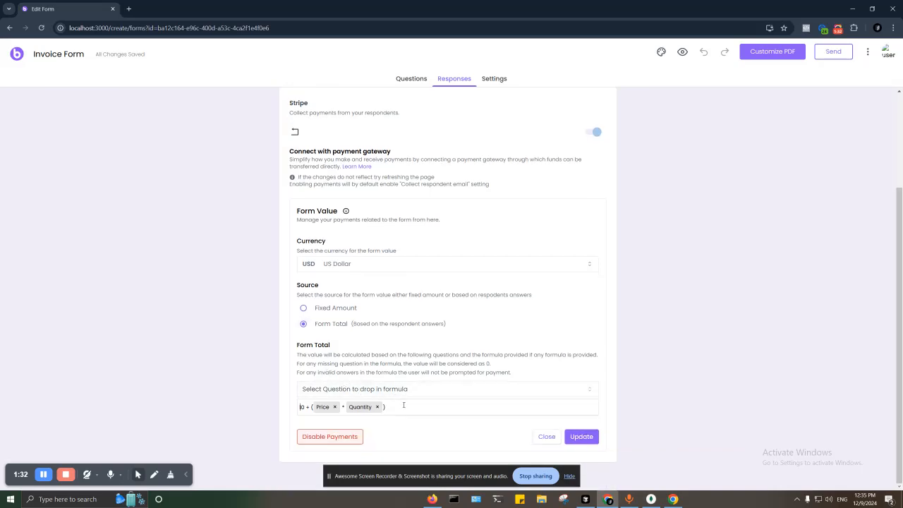
triple_click(404, 406)
key(BackSpace)
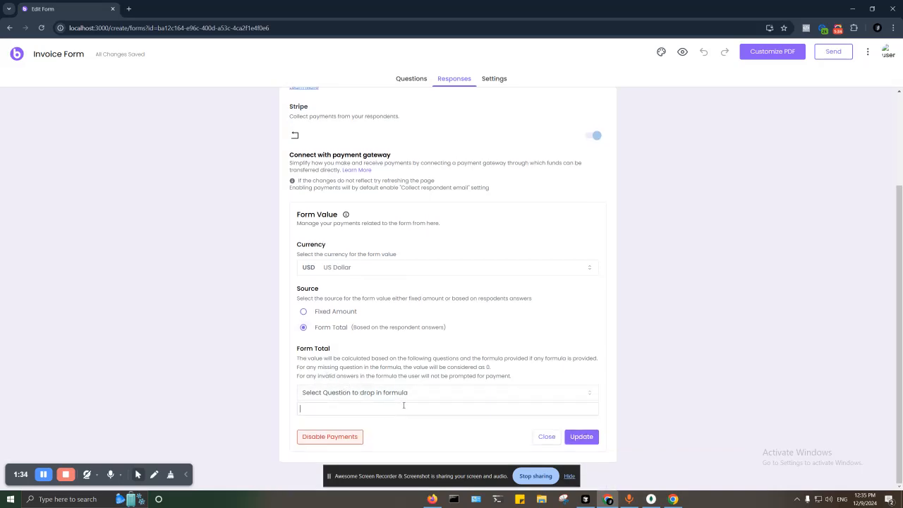
click(417, 80)
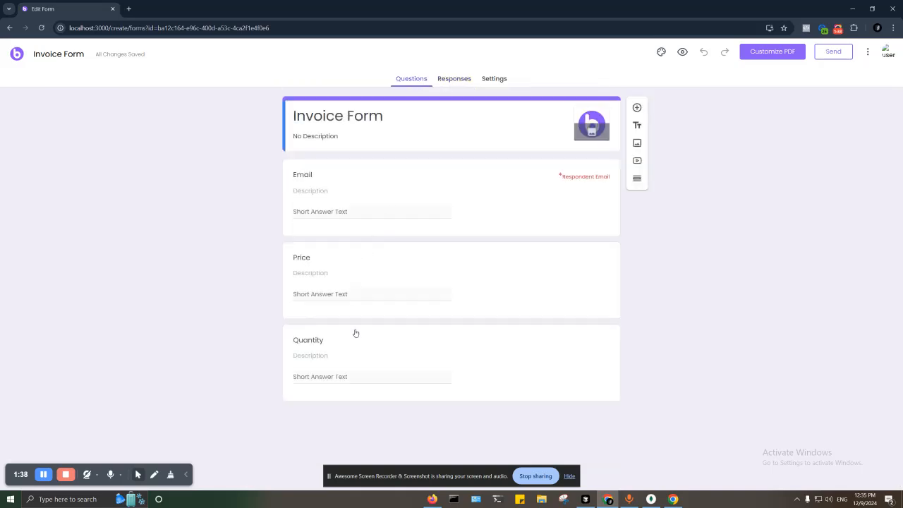
click(452, 80)
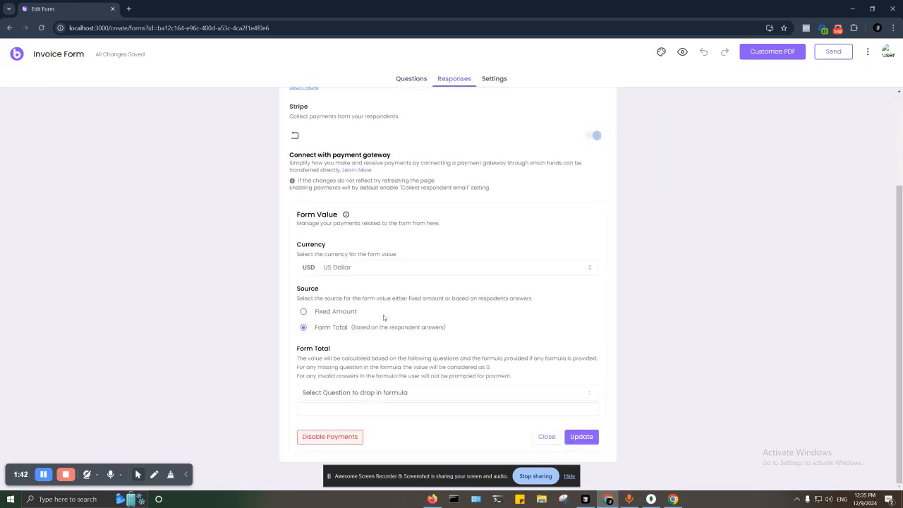
Build the formula 10 + ( Price * Quantity ) by inserting the Price and Quantity questions
click(361, 409)
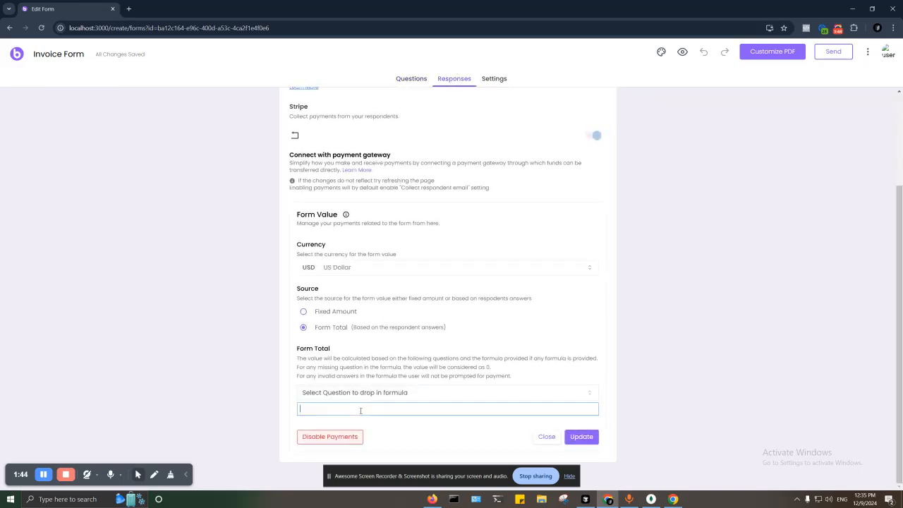
text(10 + ()
click(367, 395)
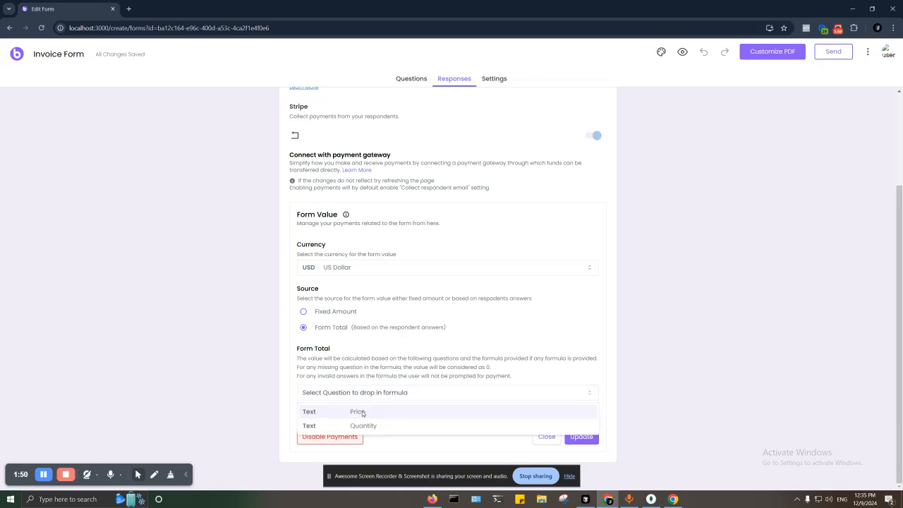
click(362, 411)
click(368, 415)
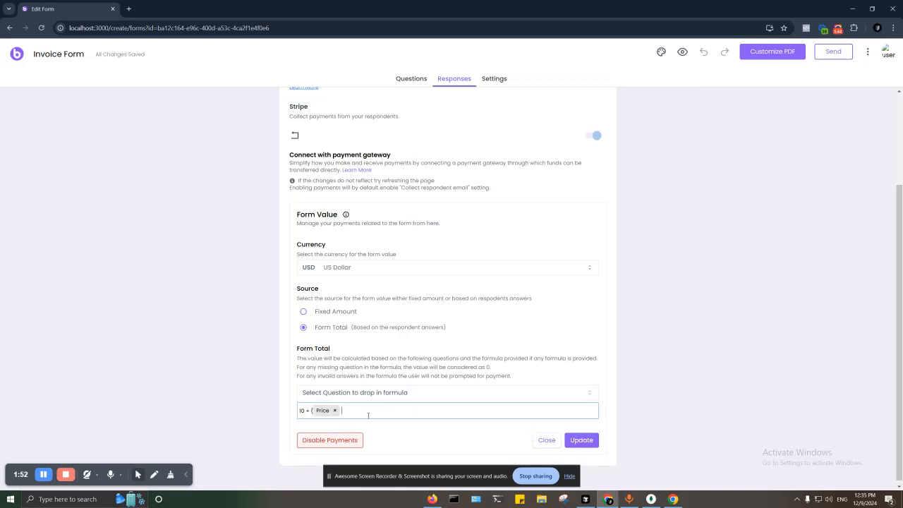
text(*)
click(368, 392)
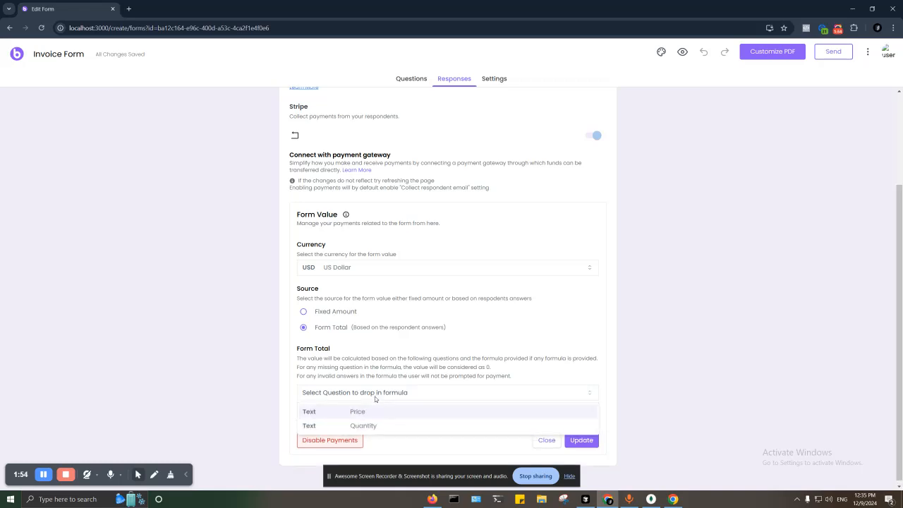
click(360, 426)
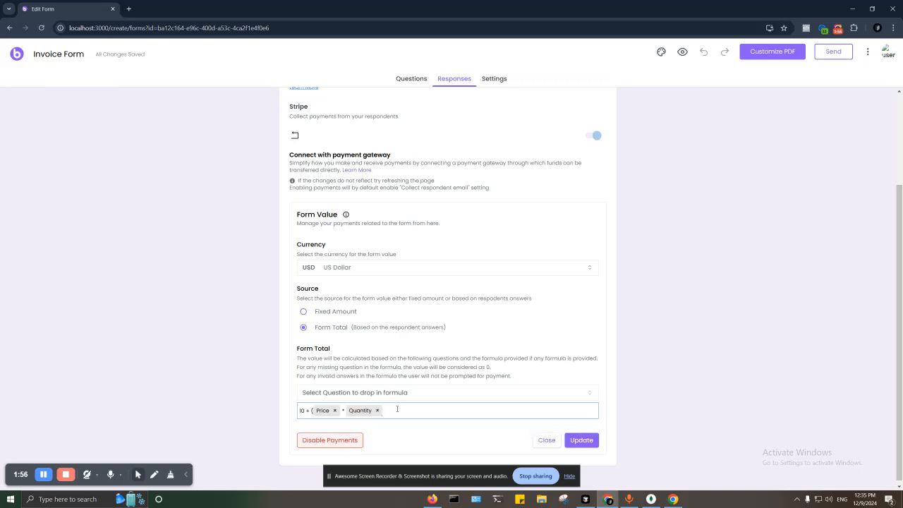
text())
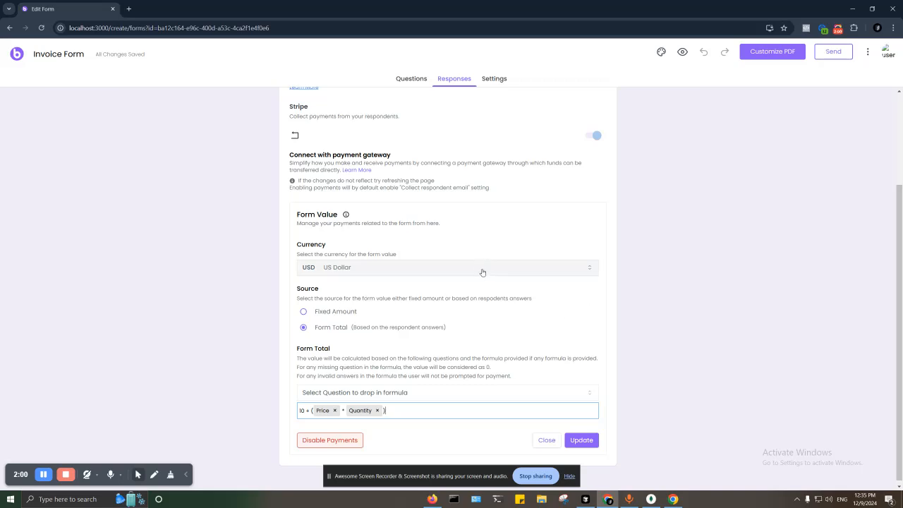
click(409, 79)
Confirm the formula reads 10 + ( Price * Quantity ) and save it with Update
click(454, 78)
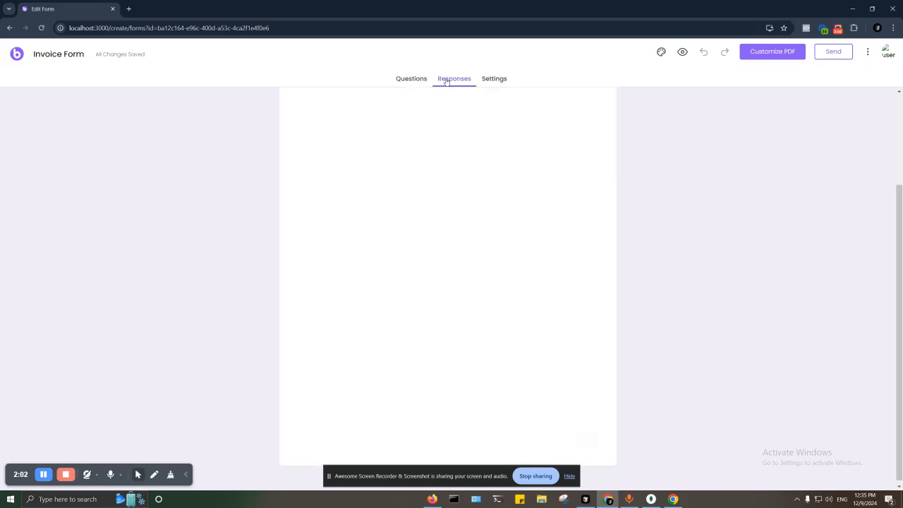
click(399, 393)
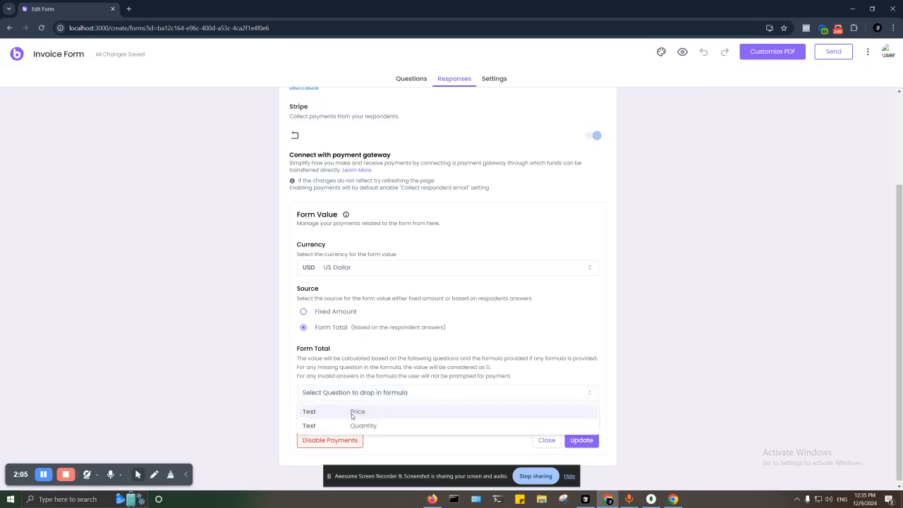
click(397, 366)
click(579, 441)
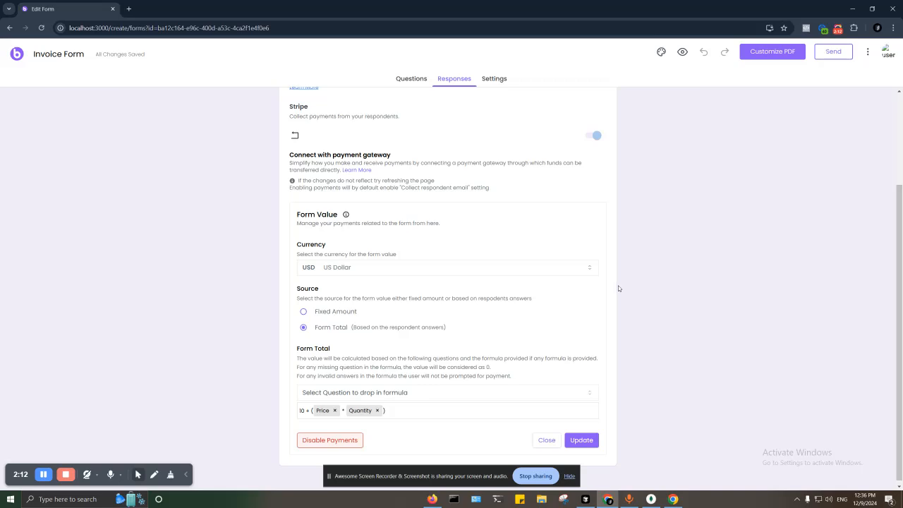
Preview the Invoice Form and answer with a respondent email address and Price 20
click(682, 54)
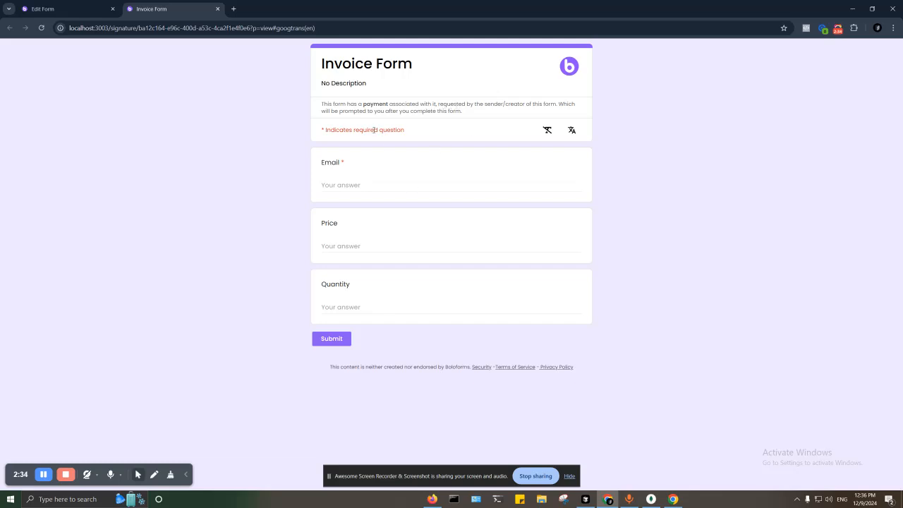
click(365, 185)
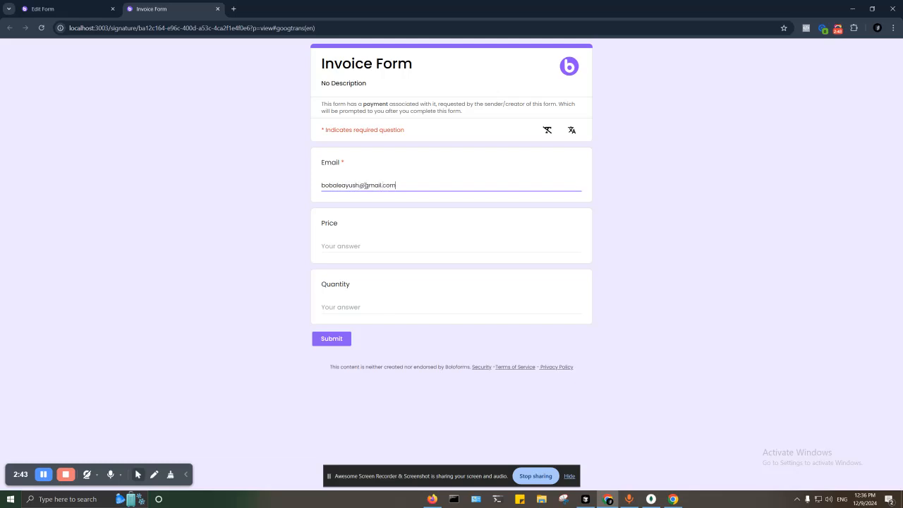
key(Tab)
text(20)
key(Tab)
Enter Quantity 2, submit, and highlight the respondent, US$50.00 total and Not Paid status
text(2)
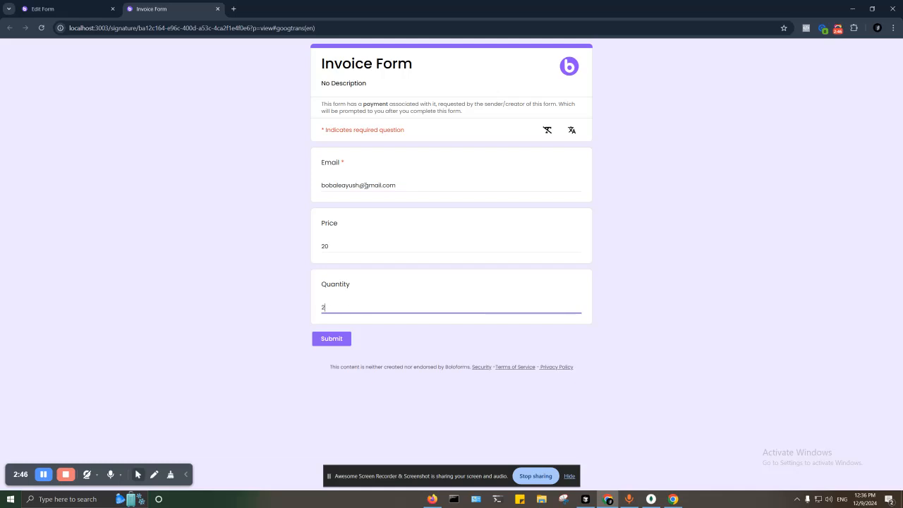
click(339, 341)
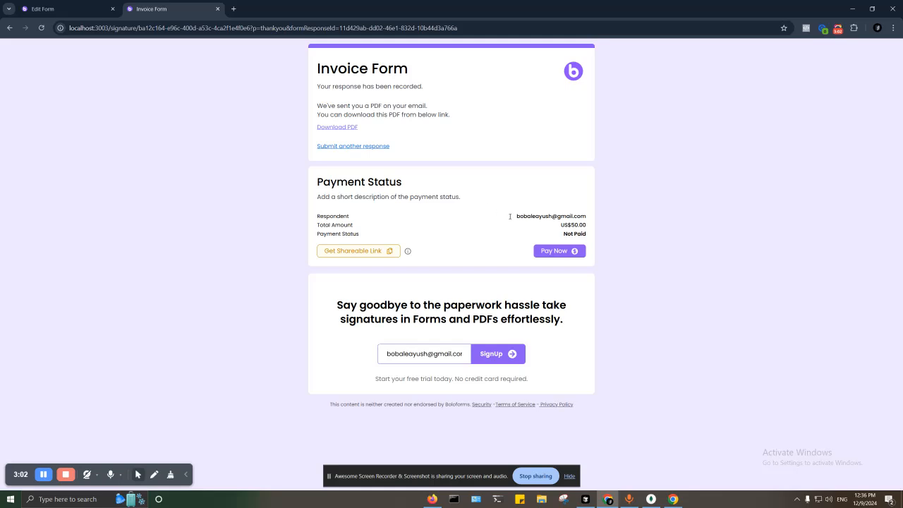
drag(513, 216, 587, 217)
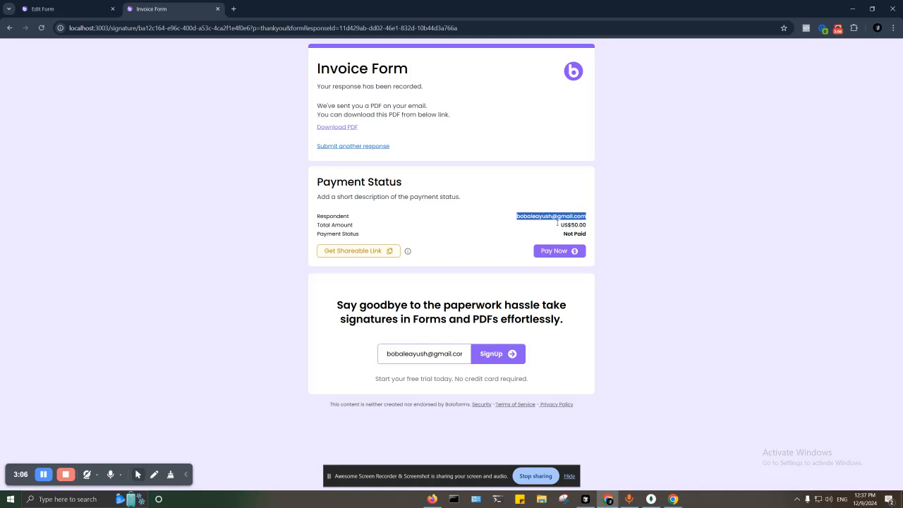
drag(561, 224, 586, 225)
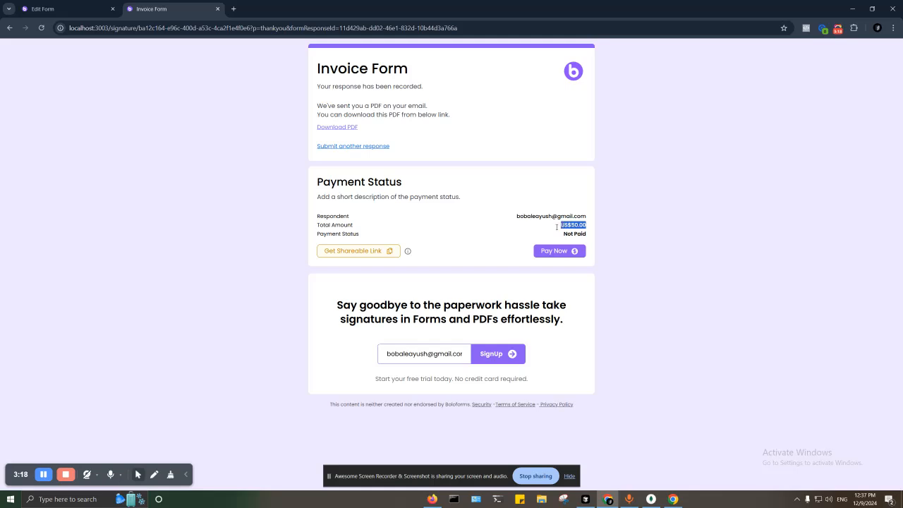
drag(564, 233, 587, 234)
Pay the US$50.00 via Pay Now and highlight the resulting PAID status
click(572, 252)
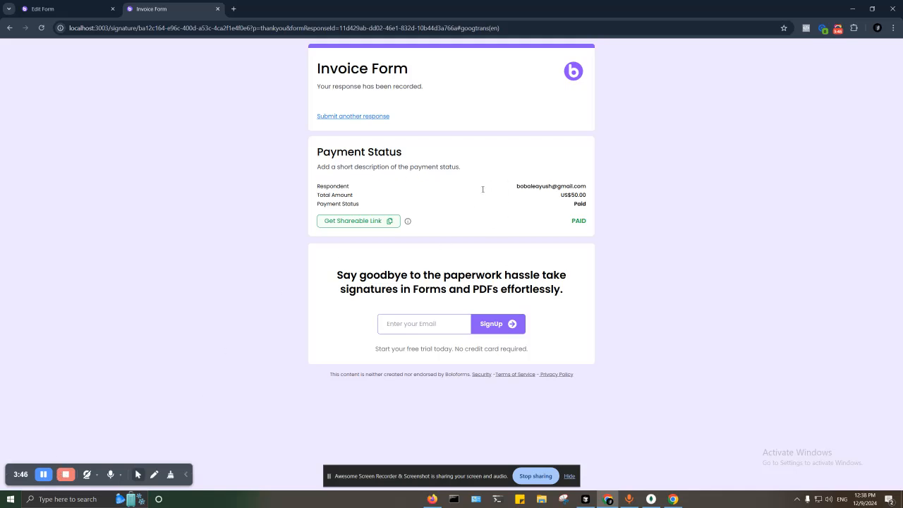
drag(573, 222, 590, 221)
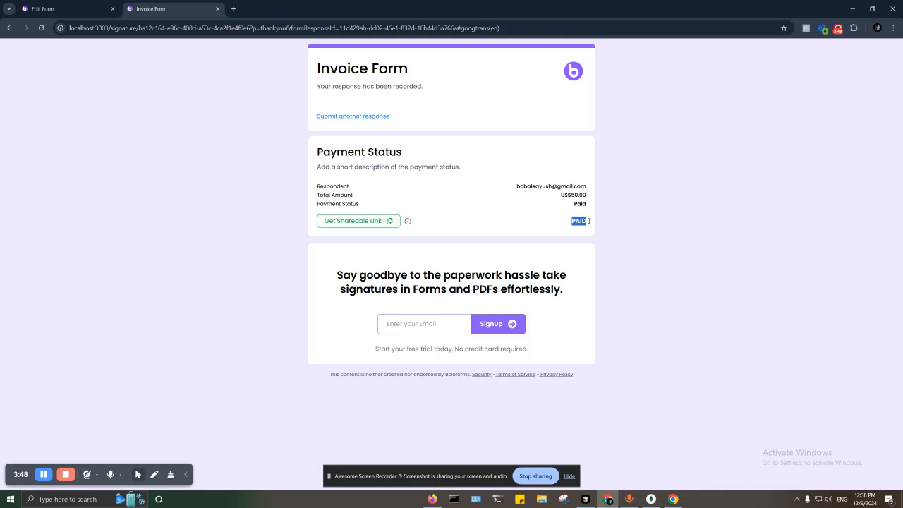